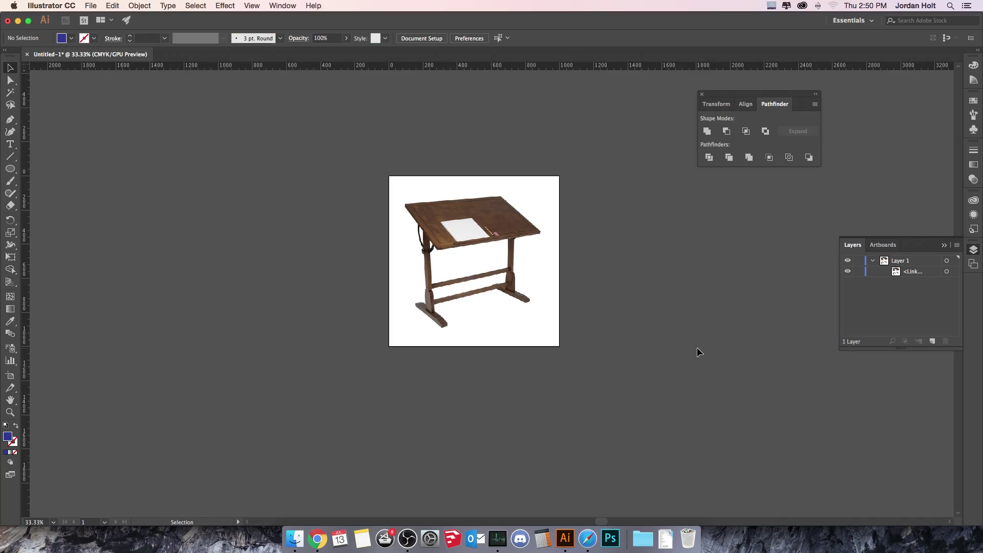
Zoom and pan around the drafting table photo, then return to the full artboard view
{"action": "key", "text": "super+equal"}
{"action": "key", "text": "super+equal"}
{"action": "key", "text": "super+equal"}
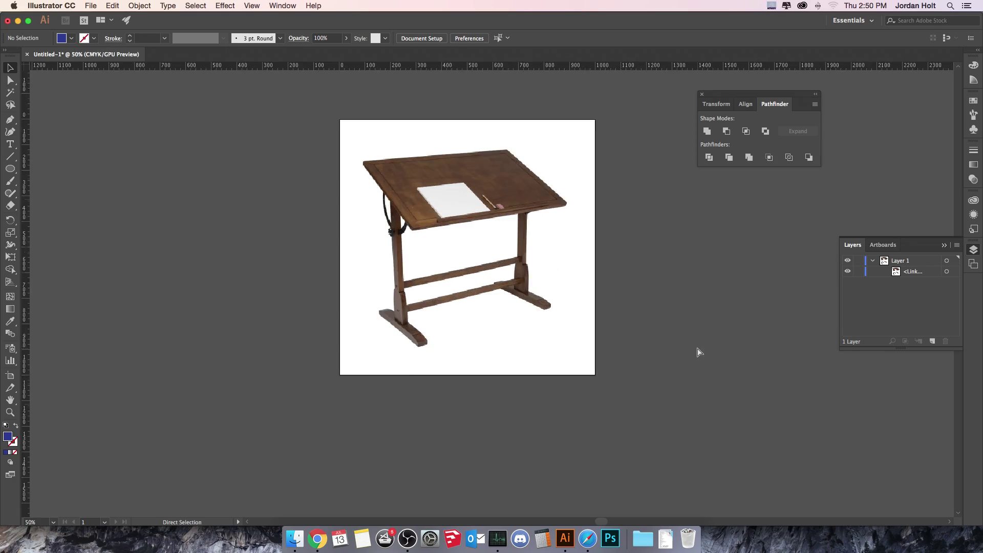
{"action": "mouse_move", "coordinate": [504, 265]}
{"action": "left_mouse_down"}
{"action": "mouse_move", "coordinate": [484, 309]}
{"action": "mouse_move", "coordinate": [501, 303]}
{"action": "left_mouse_up"}
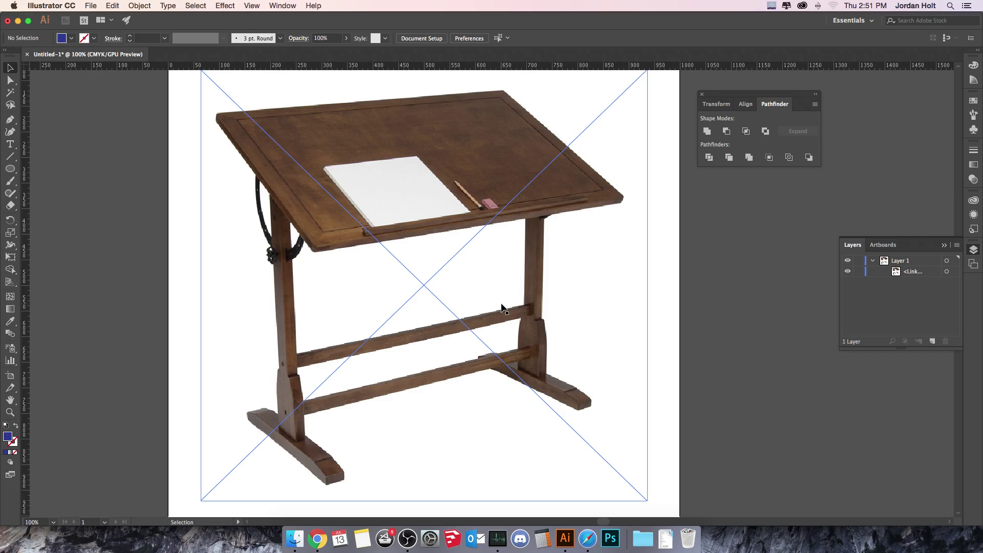
{"action": "scroll", "coordinate": [501, 307], "scroll_direction": "up", "scroll_amount": 3}
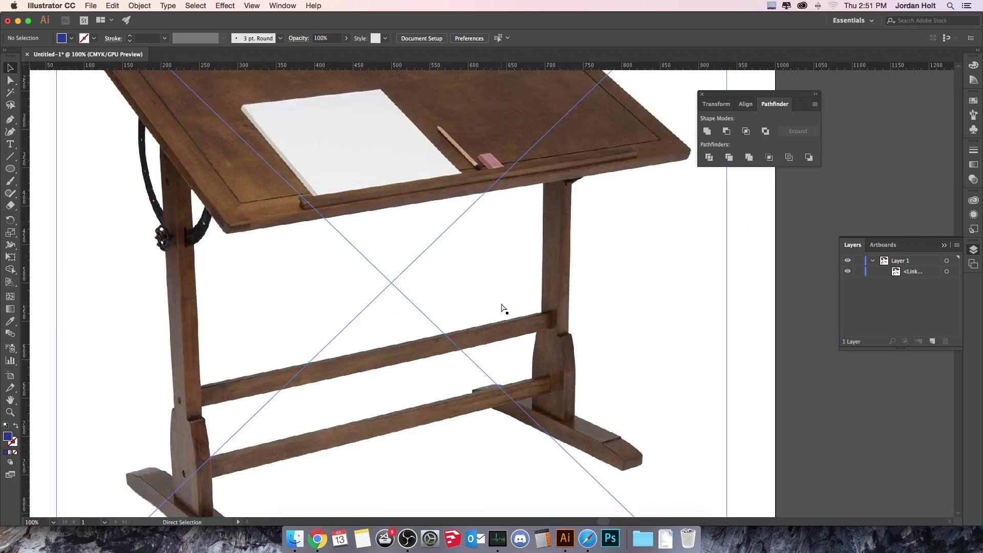
{"action": "scroll", "coordinate": [543, 348], "scroll_direction": "up", "scroll_amount": 5}
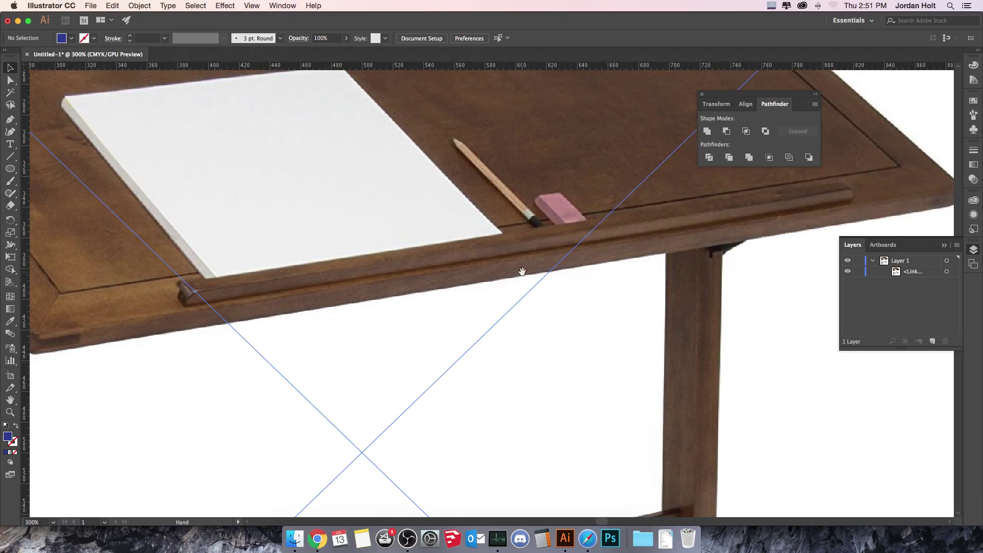
{"action": "left_click_drag", "start_coordinate": [522, 272], "coordinate": [556, 351]}
{"action": "scroll", "coordinate": [558, 359], "scroll_direction": "up", "scroll_amount": 2}
{"action": "scroll", "coordinate": [558, 359], "scroll_direction": "up", "scroll_amount": 5}
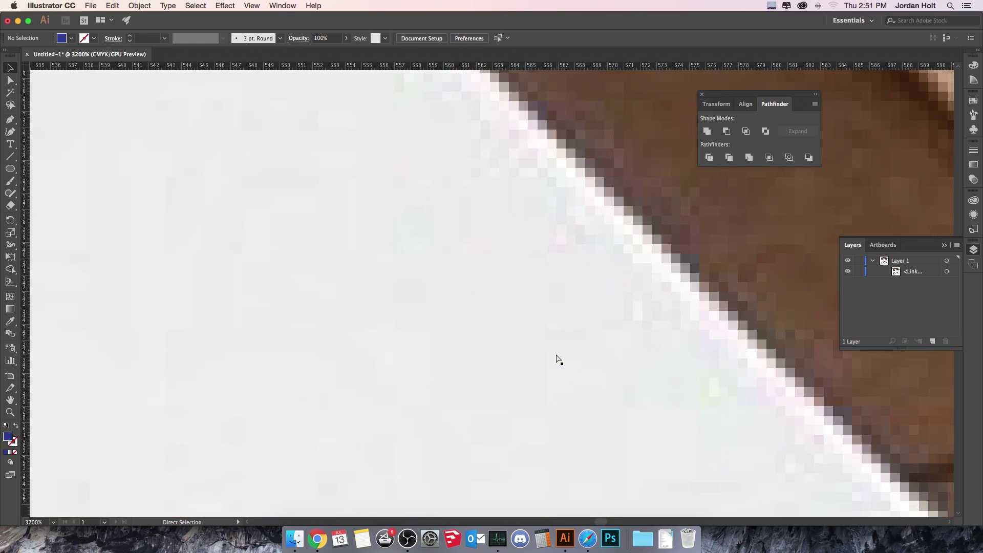
{"action": "scroll", "coordinate": [557, 360], "scroll_direction": "down", "scroll_amount": 12}
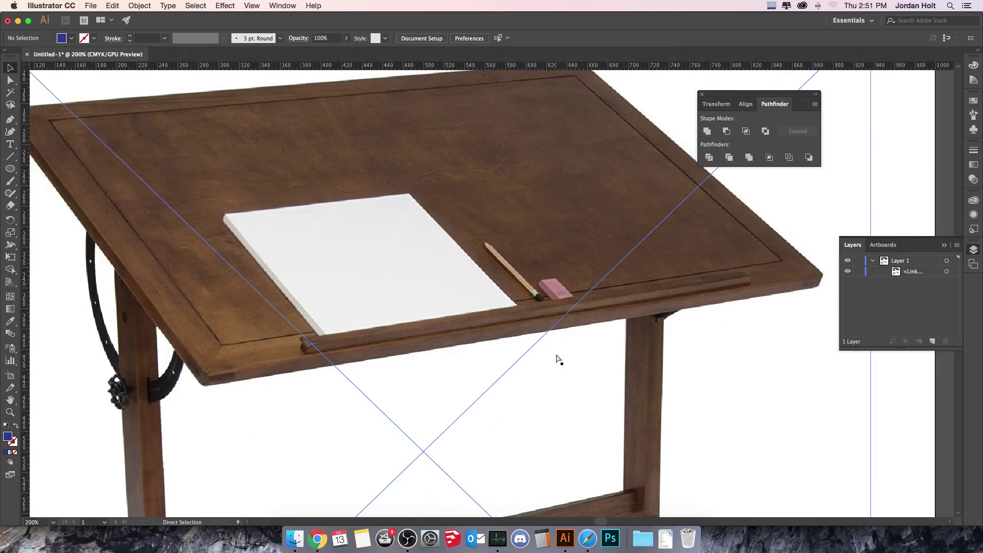
{"action": "key", "text": "super+minus"}
{"action": "key", "text": "super+minus"}
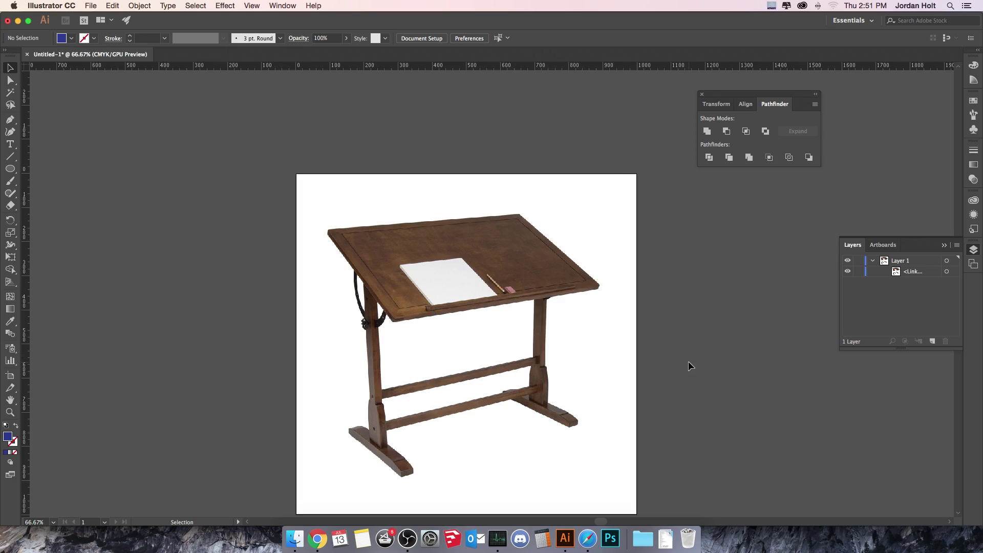
{"action": "key", "text": "a"}
{"action": "key", "text": "super+equal"}
{"action": "key", "text": "super+equal"}
{"action": "key", "text": "super+equal"}
{"action": "key", "text": "super+equal"}
{"action": "key", "text": "super+equal"}
{"action": "key", "text": "super+minus"}
{"action": "key", "text": "super+minus"}
{"action": "key", "text": "super+minus"}
{"action": "key", "text": "super+minus"}
{"action": "key", "text": "super+minus"}
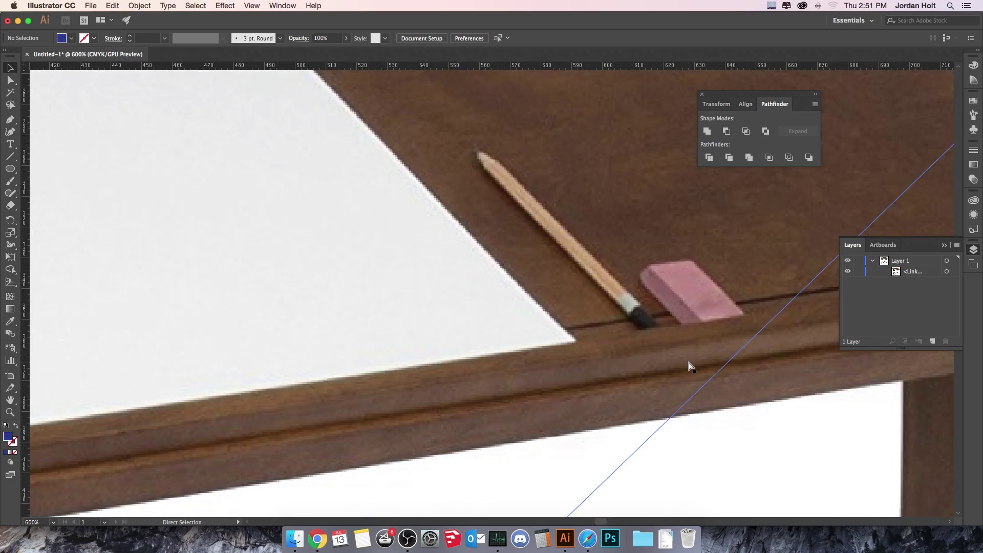
{"action": "key", "text": "v"}
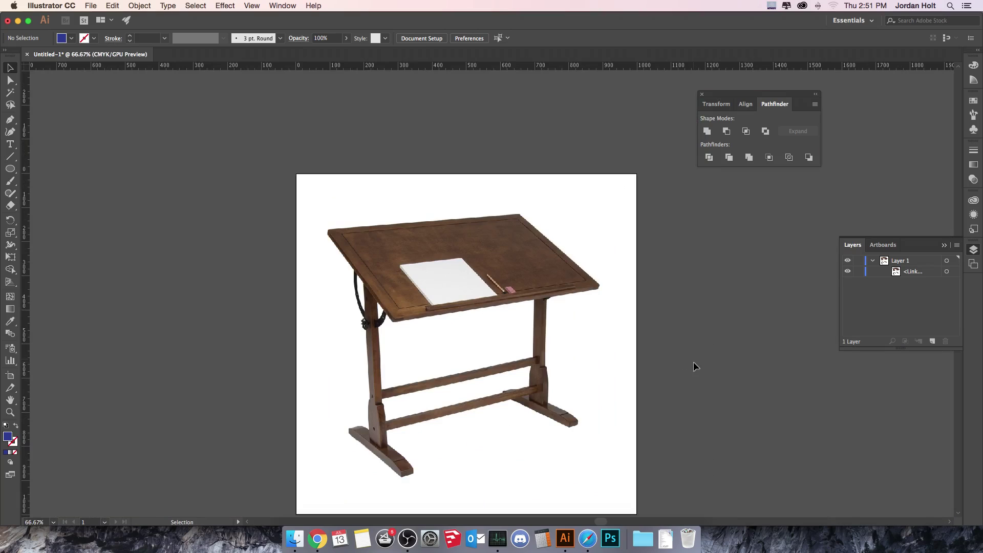
Select the drafting table photo and show the Image Trace preset list
{"action": "left_click", "coordinate": [576, 302]}
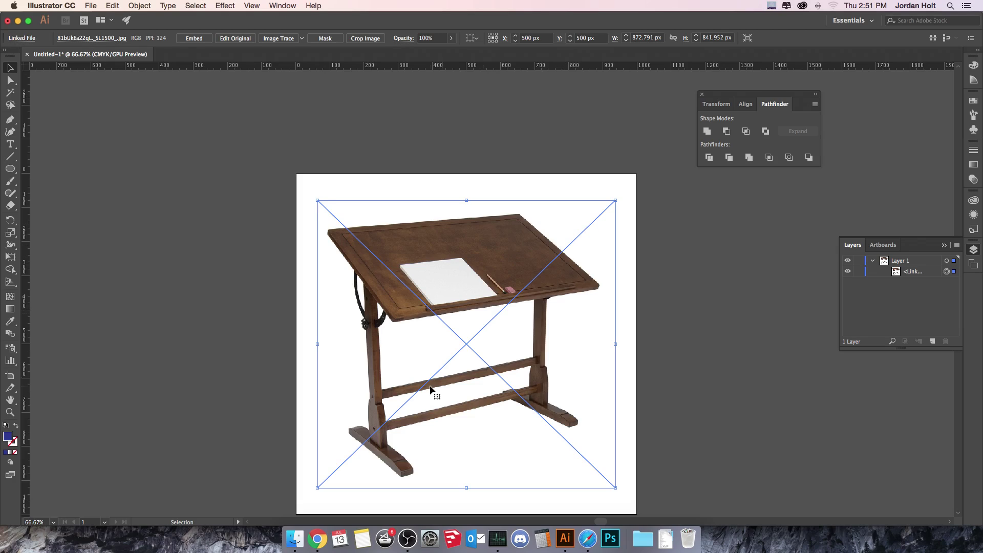
{"action": "scroll", "coordinate": [430, 358], "scroll_direction": "up", "scroll_amount": 1}
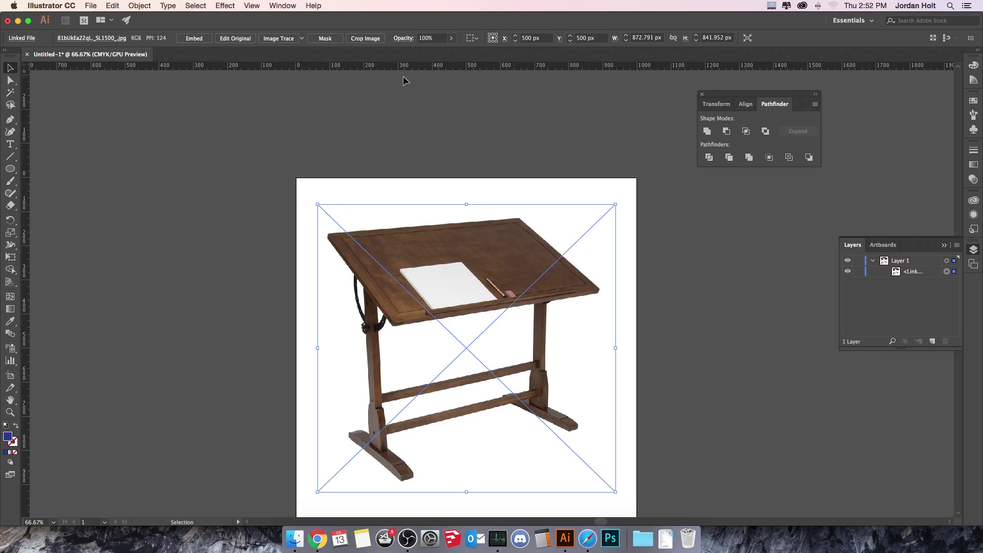
{"action": "left_click", "coordinate": [301, 38]}
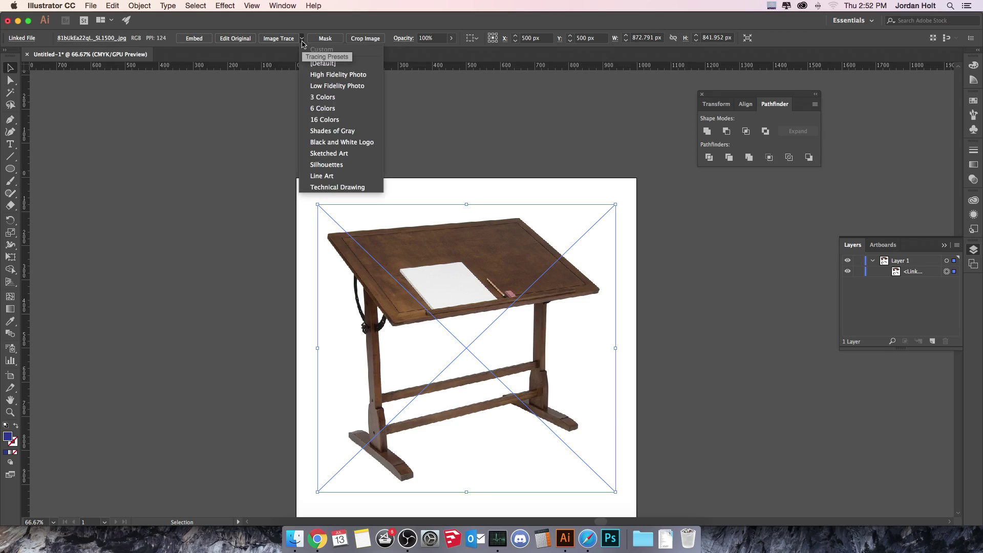
Trace the photo with the High Fidelity Photo preset and zoom in on the result
{"action": "left_click", "coordinate": [328, 76]}
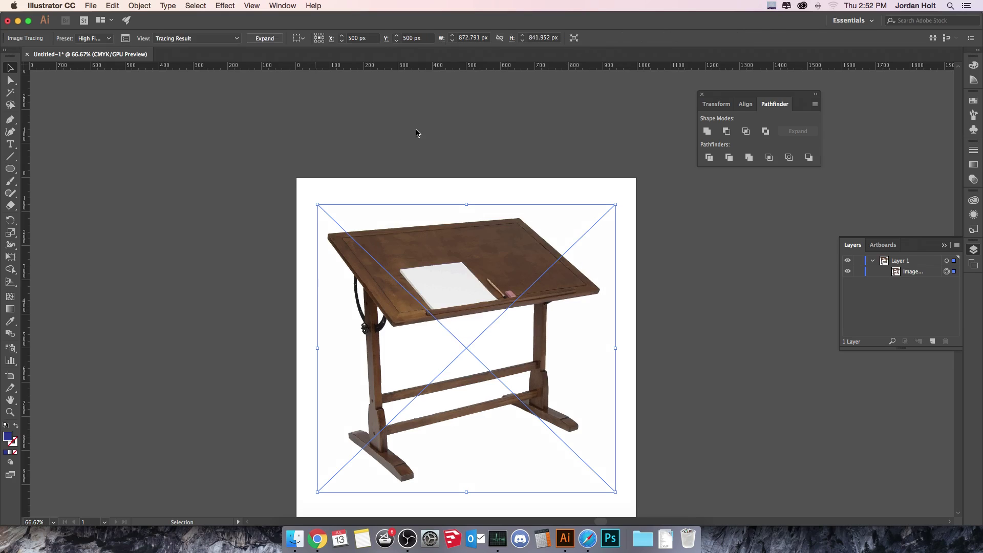
{"action": "left_click", "coordinate": [416, 133], "text": "super"}
{"action": "left_click", "coordinate": [416, 132], "text": "super"}
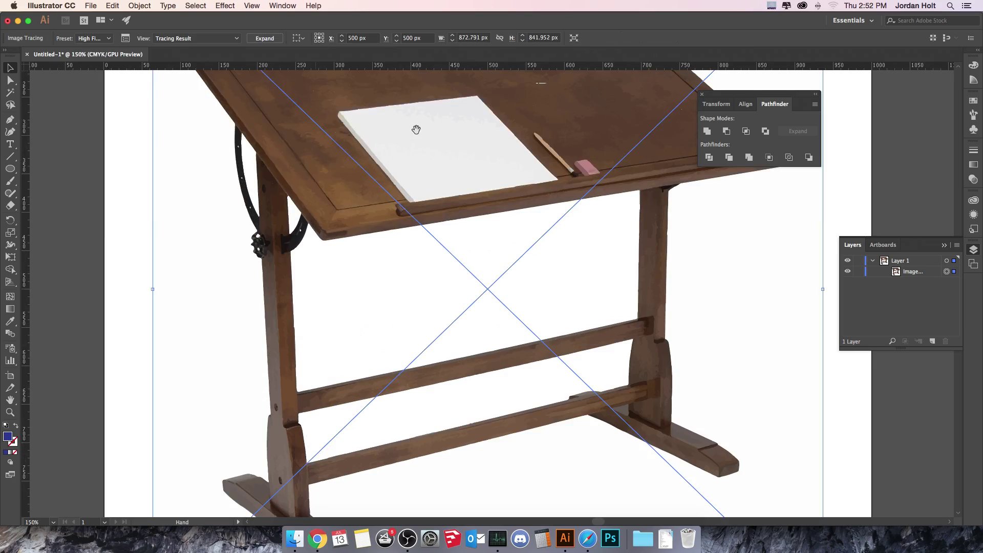
{"action": "mouse_move", "coordinate": [417, 130]}
{"action": "left_mouse_down"}
{"action": "mouse_move", "coordinate": [454, 287]}
{"action": "mouse_move", "coordinate": [410, 318]}
{"action": "mouse_move", "coordinate": [430, 252]}
{"action": "mouse_move", "coordinate": [432, 329]}
{"action": "mouse_move", "coordinate": [309, 325]}
{"action": "left_mouse_up"}
Inspect the traced tabletop, front ledge and left corner up close, then view the whole table
{"action": "left_click", "coordinate": [450, 287], "text": "super"}
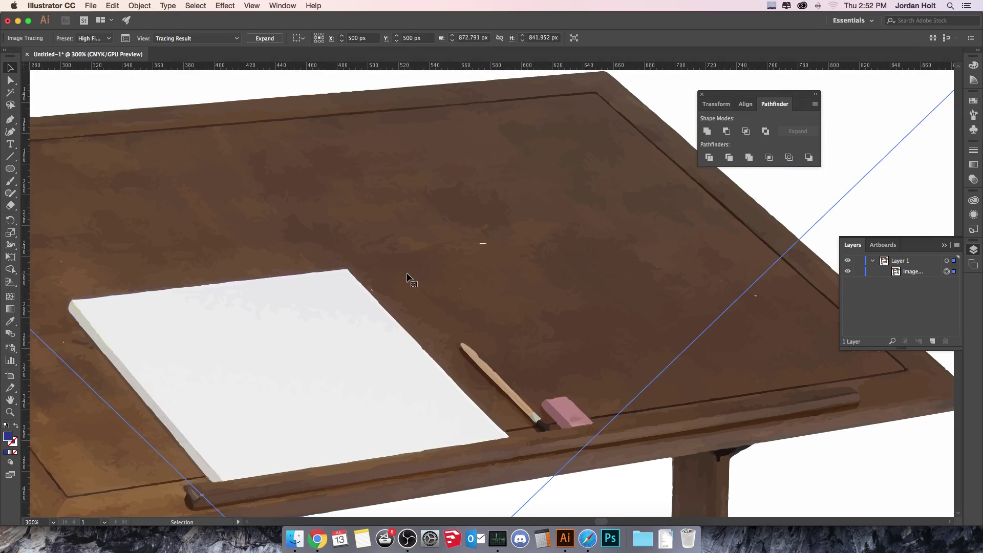
{"action": "scroll", "coordinate": [408, 276], "scroll_direction": "down", "scroll_amount": 10}
{"action": "left_click", "coordinate": [384, 155], "text": "super"}
{"action": "left_click_drag", "start_coordinate": [384, 155], "coordinate": [526, 285]}
{"action": "left_click_drag", "start_coordinate": [314, 281], "coordinate": [374, 242]}
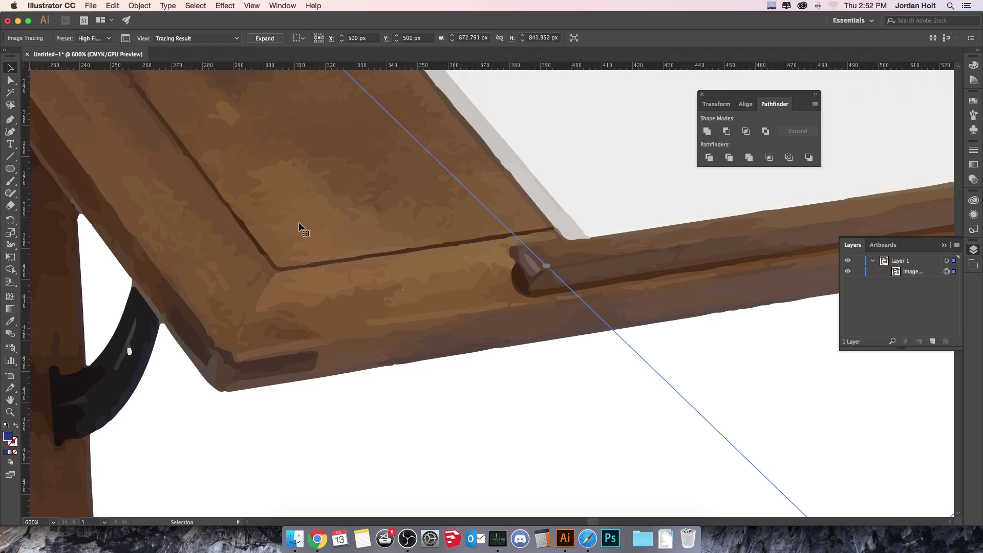
{"action": "key", "text": "super+1"}
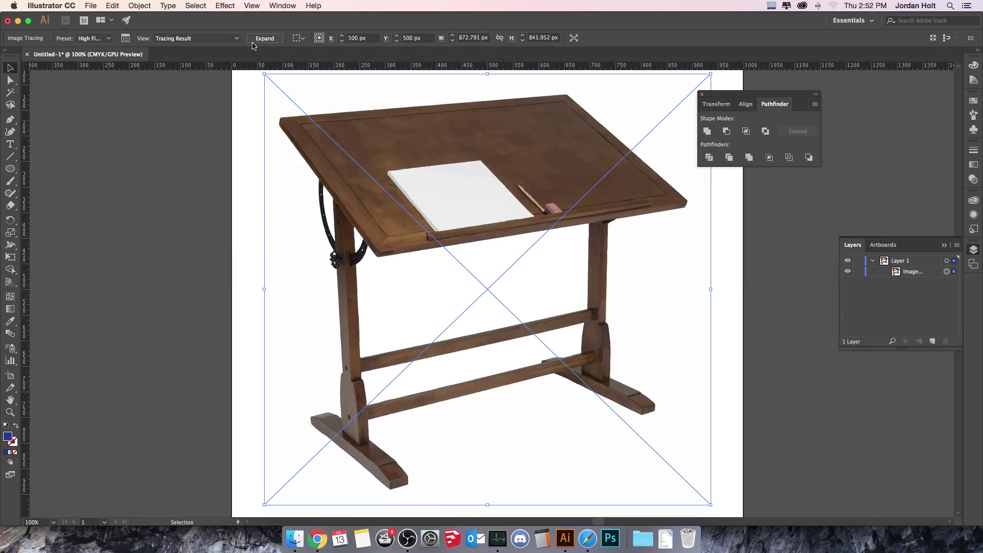
Retrace the table with the 6 Colors preset and zoom in on it
{"action": "left_click", "coordinate": [108, 39]}
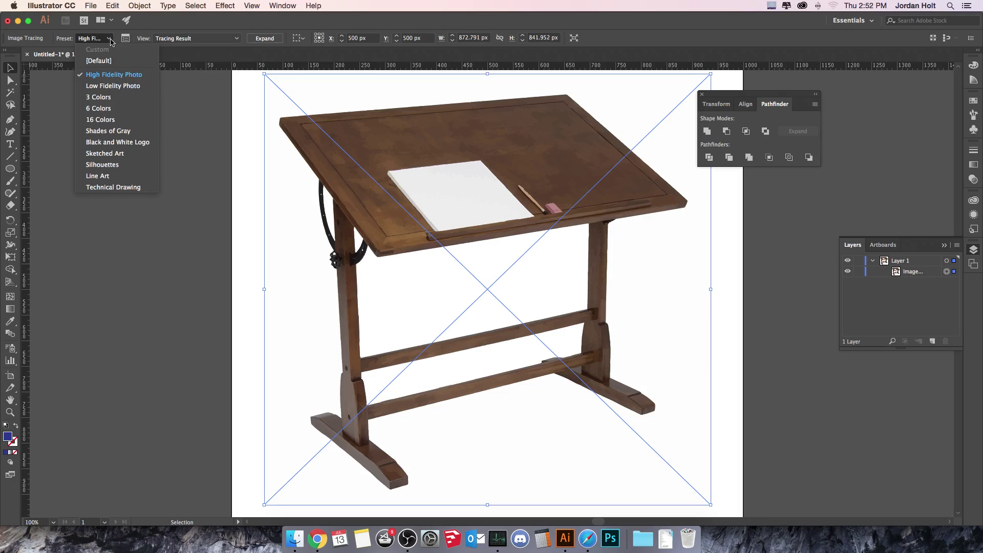
{"action": "left_click", "coordinate": [112, 108]}
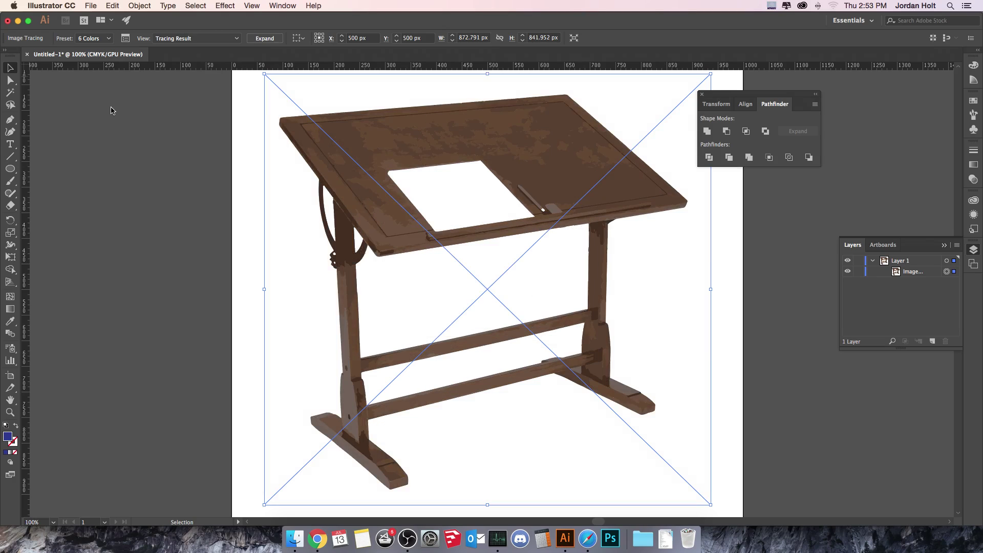
{"action": "key", "text": "super+equal"}
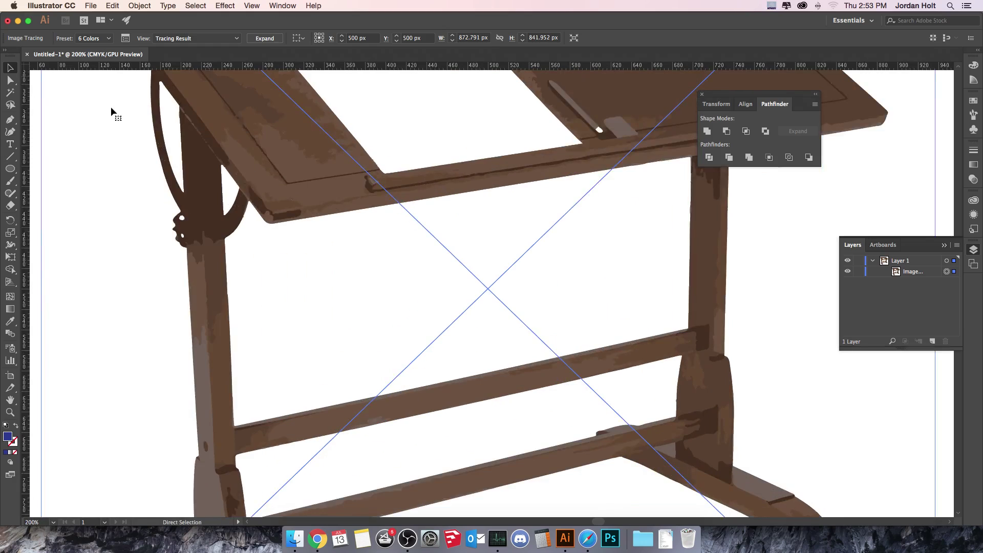
{"action": "left_click_drag", "start_coordinate": [147, 104], "coordinate": [332, 227]}
Inspect the flatter brown tones across the tabletop up close, then zoom back out to the whole table
{"action": "scroll", "coordinate": [337, 238], "scroll_direction": "up", "scroll_amount": 5}
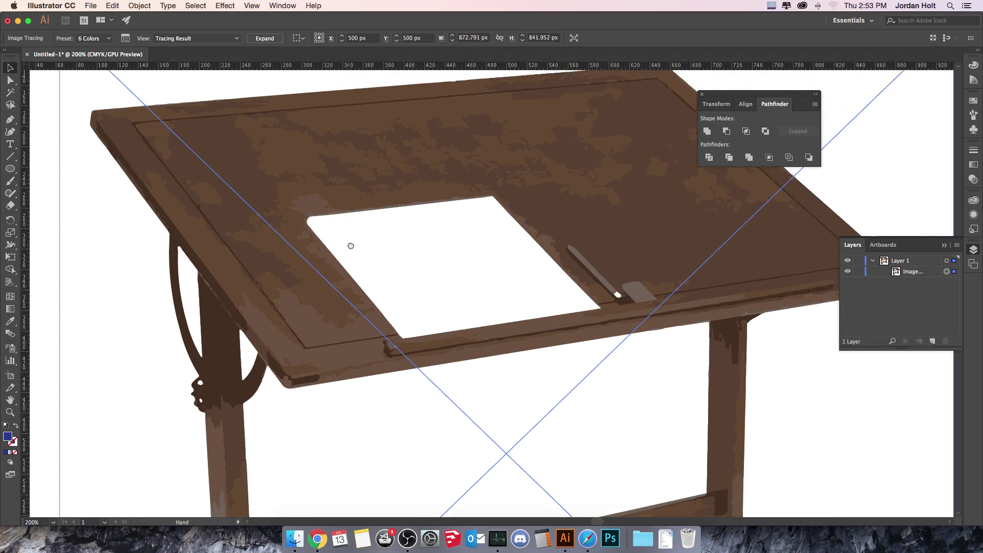
{"action": "key", "text": "super+equal"}
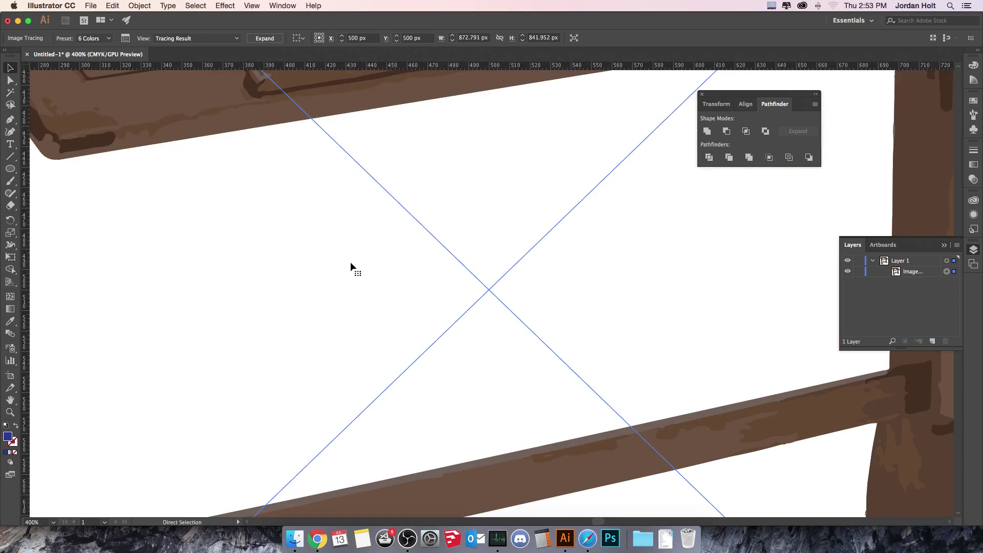
{"action": "key", "text": "space"}
{"action": "scroll", "coordinate": [265, 253], "scroll_direction": "up", "scroll_amount": 10}
{"action": "scroll", "coordinate": [266, 254], "scroll_direction": "left", "scroll_amount": 6}
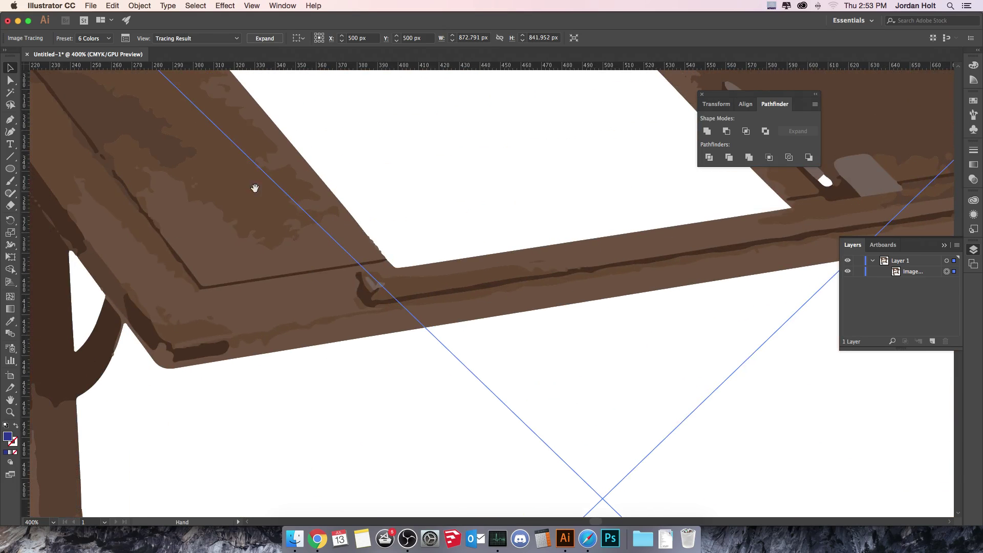
{"action": "scroll", "coordinate": [304, 271], "scroll_direction": "up", "scroll_amount": 5}
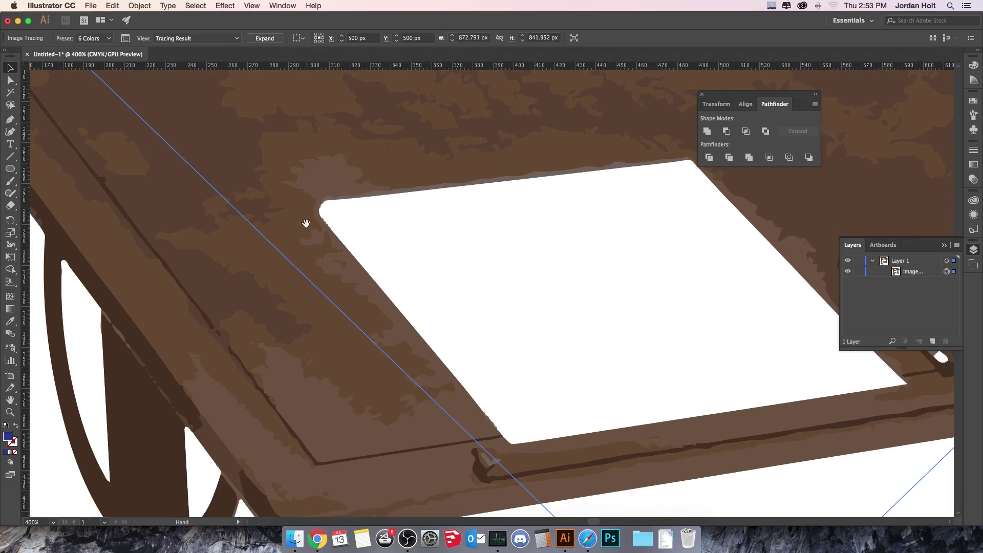
{"action": "scroll", "coordinate": [296, 248], "scroll_direction": "up", "scroll_amount": 1}
{"action": "scroll", "coordinate": [296, 248], "scroll_direction": "right", "scroll_amount": 1}
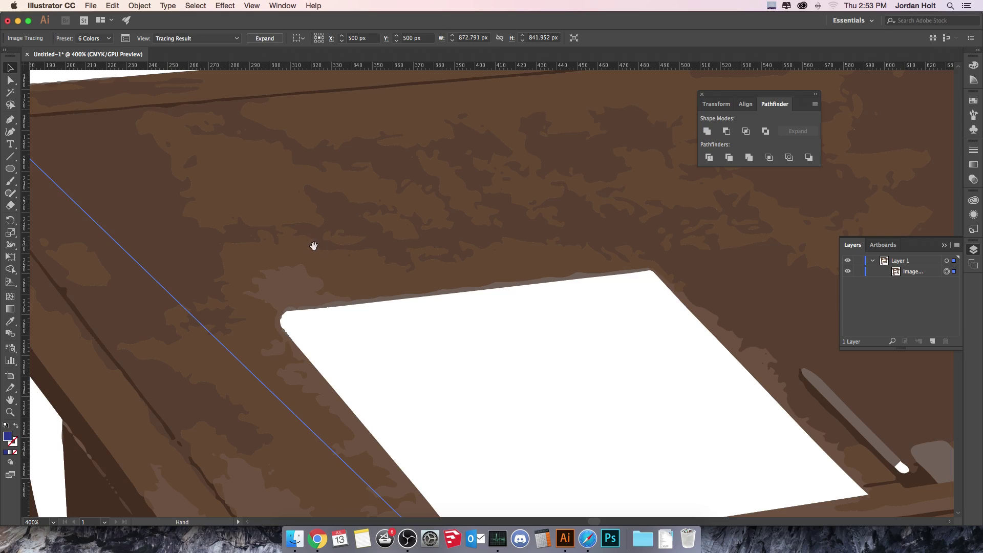
{"action": "left_click_drag", "start_coordinate": [314, 245], "coordinate": [333, 276]}
{"action": "mouse_move", "coordinate": [426, 266]}
{"action": "left_mouse_down"}
{"action": "mouse_move", "coordinate": [239, 99]}
{"action": "mouse_move", "coordinate": [160, 113]}
{"action": "mouse_move", "coordinate": [325, 149]}
{"action": "mouse_move", "coordinate": [535, 152]}
{"action": "mouse_move", "coordinate": [470, 79]}
{"action": "left_mouse_up"}
{"action": "mouse_move", "coordinate": [356, 278]}
{"action": "left_mouse_down"}
{"action": "mouse_move", "coordinate": [276, 199]}
{"action": "mouse_move", "coordinate": [223, 177]}
{"action": "left_mouse_up"}
{"action": "mouse_move", "coordinate": [570, 215]}
{"action": "left_mouse_down"}
{"action": "mouse_move", "coordinate": [232, 226]}
{"action": "mouse_move", "coordinate": [173, 259]}
{"action": "left_mouse_up"}
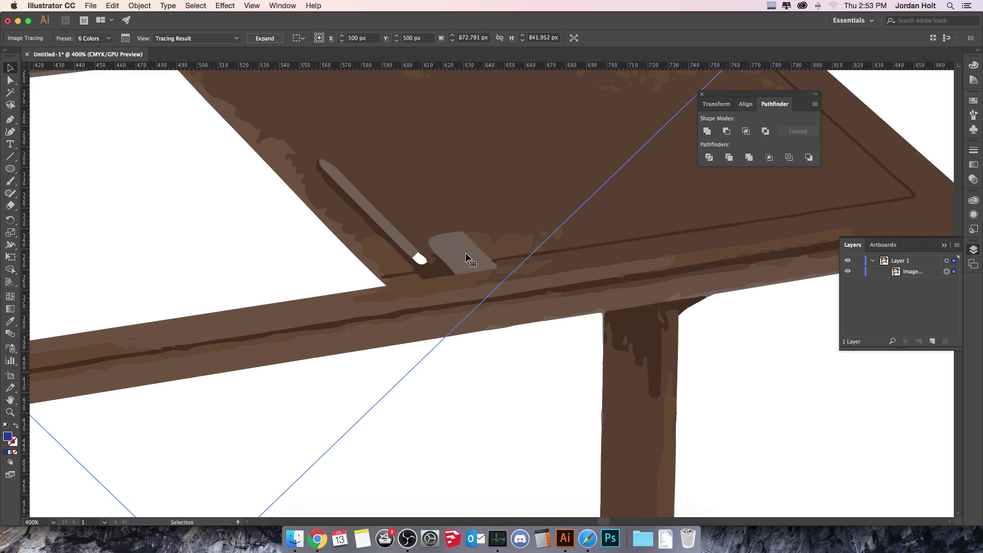
{"action": "key", "text": "super+0"}
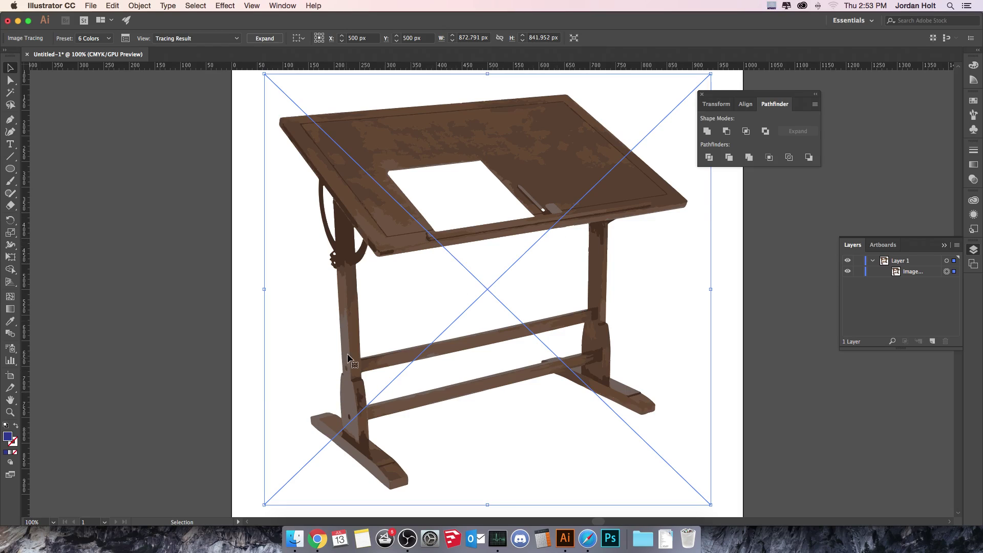
Open the tracing preset list and dismiss it with Escape
{"action": "left_click", "coordinate": [102, 43]}
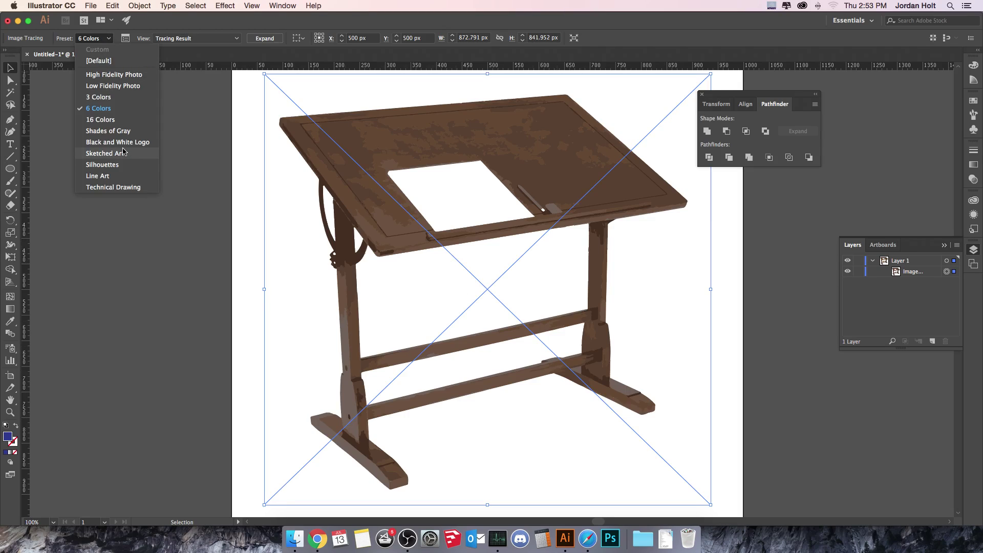
{"action": "key", "text": "Escape"}
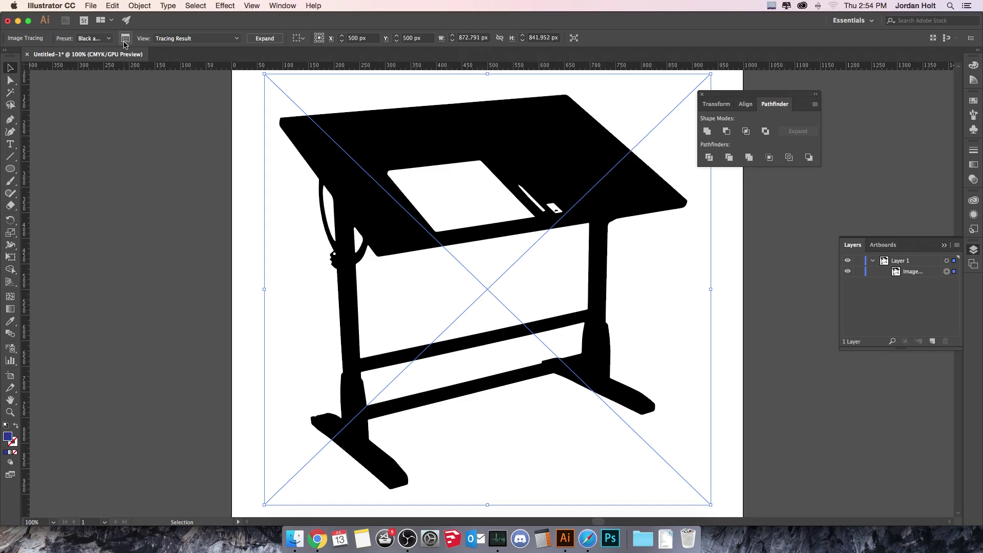
Open the Image Trace panel, move it left off the artwork, and expand the Advanced options
{"action": "left_click", "coordinate": [125, 39]}
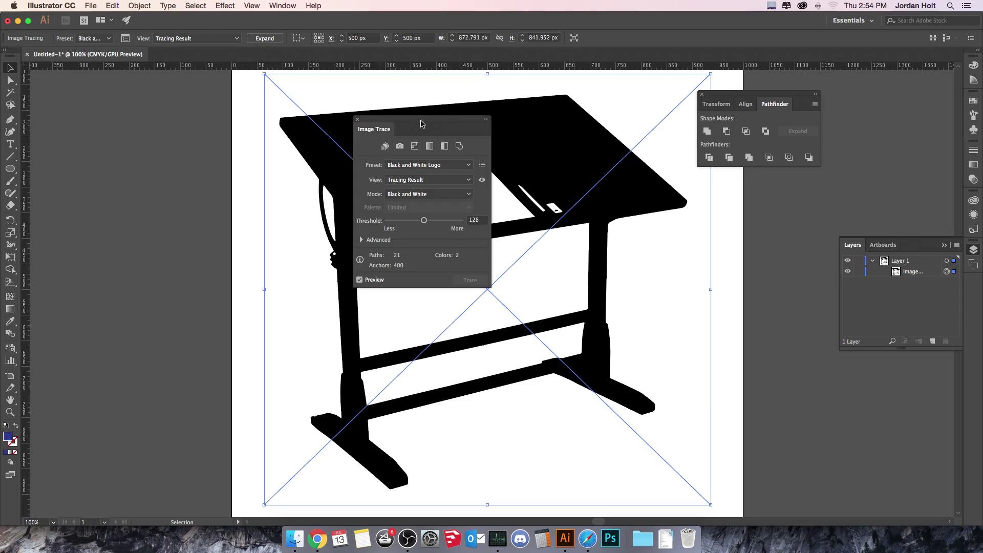
{"action": "mouse_move", "coordinate": [439, 124]}
{"action": "left_mouse_down"}
{"action": "mouse_move", "coordinate": [184, 112]}
{"action": "mouse_move", "coordinate": [163, 96]}
{"action": "left_mouse_up"}
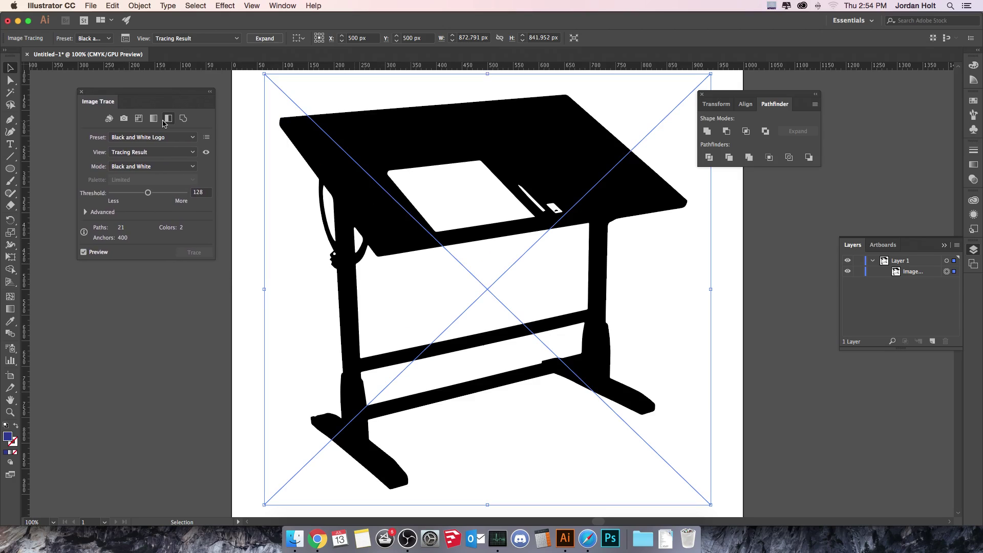
{"action": "left_click", "coordinate": [89, 215]}
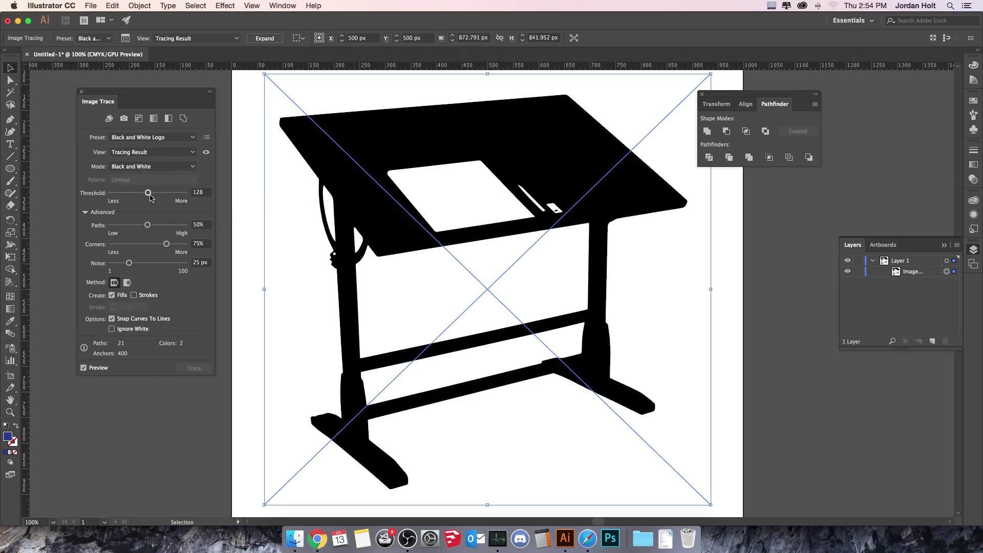
Raise the trace threshold, testing 255, and settle on 249
{"action": "left_click_drag", "start_coordinate": [151, 197], "coordinate": [185, 196]}
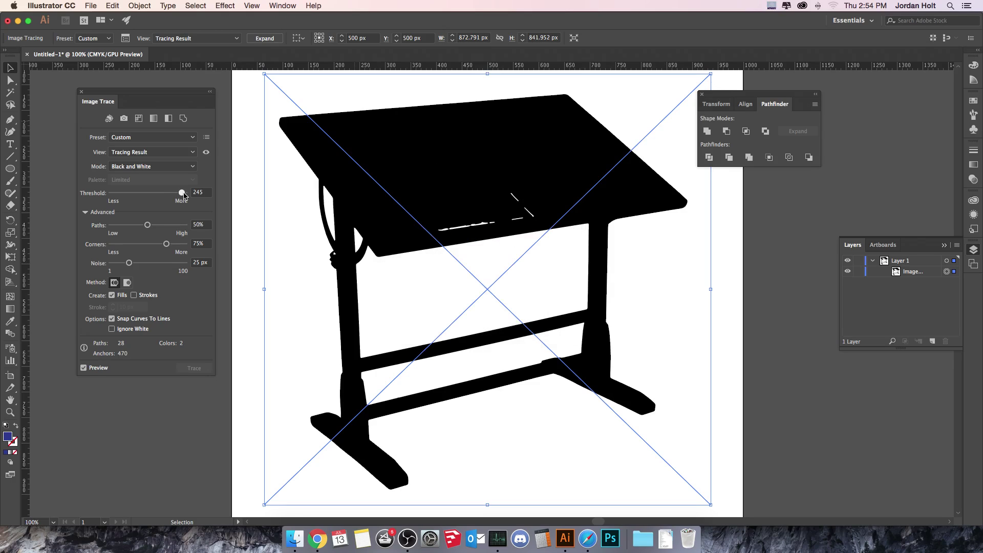
{"action": "left_click_drag", "start_coordinate": [184, 196], "coordinate": [185, 196]}
{"action": "left_click_drag", "start_coordinate": [183, 193], "coordinate": [187, 193]}
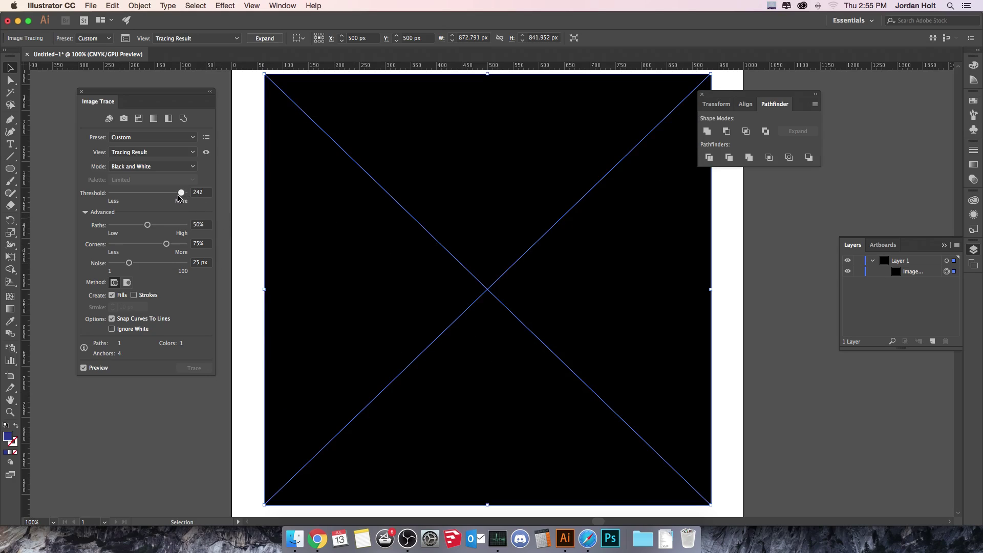
{"action": "left_click_drag", "start_coordinate": [184, 193], "coordinate": [179, 195]}
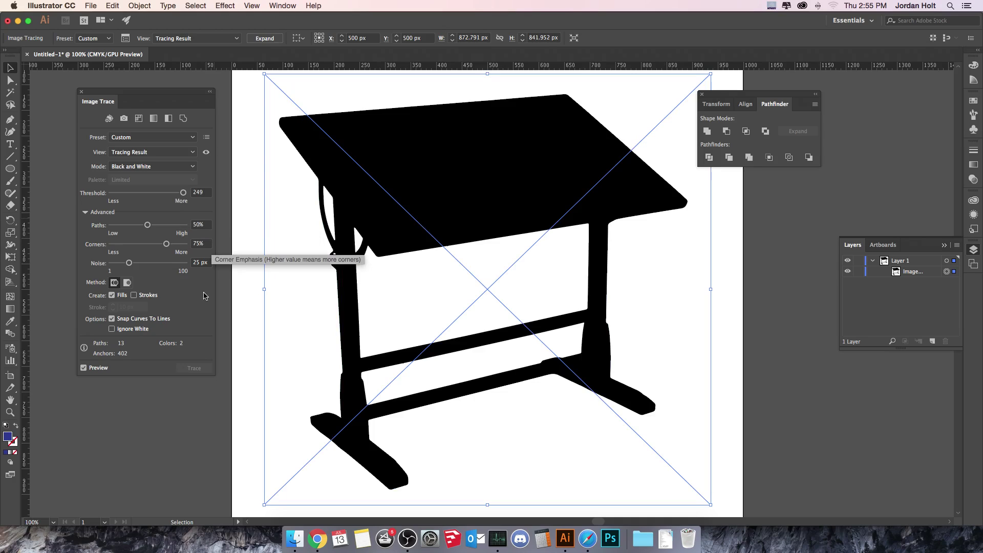
Set Corners to 76%, enable Ignore White, and shift the traced table slightly left
{"action": "left_click", "coordinate": [178, 305]}
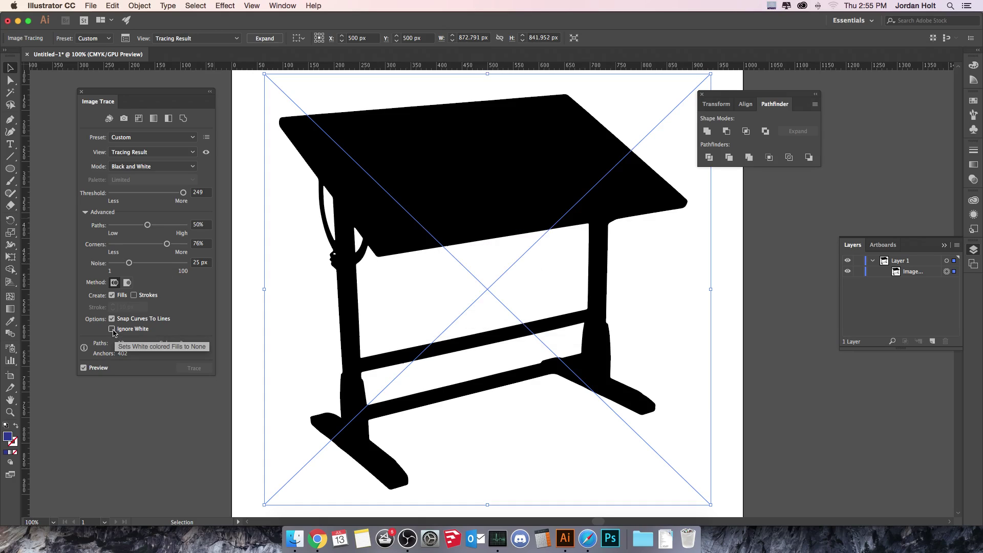
{"action": "left_click", "coordinate": [112, 329]}
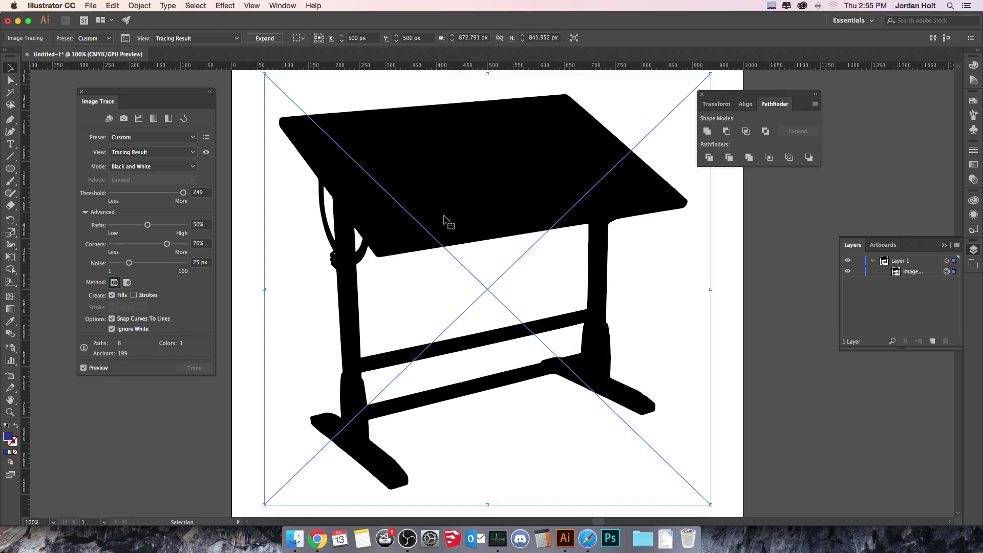
{"action": "mouse_move", "coordinate": [445, 219]}
{"action": "left_mouse_down"}
{"action": "mouse_move", "coordinate": [678, 245]}
{"action": "mouse_move", "coordinate": [657, 231]}
{"action": "left_mouse_up"}
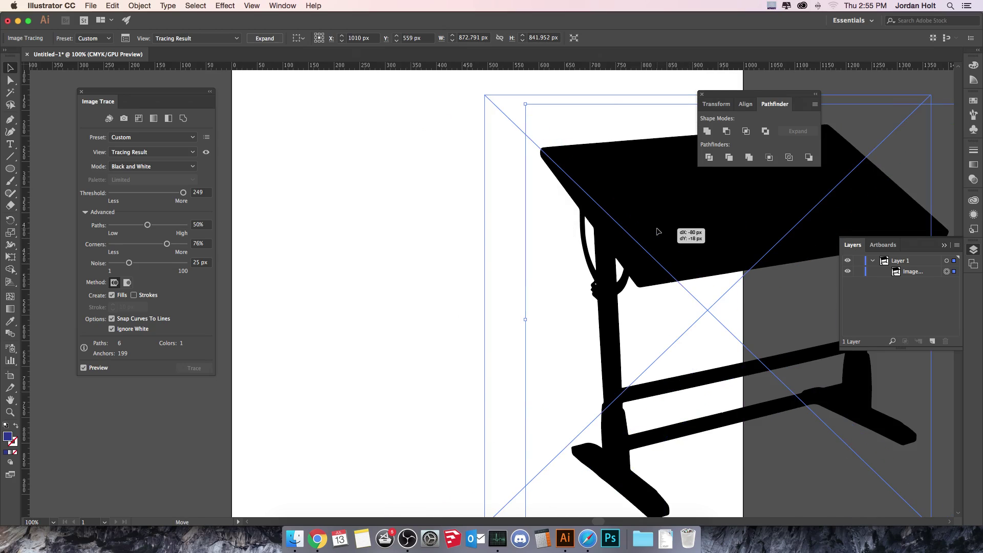
{"action": "left_click_drag", "start_coordinate": [658, 232], "coordinate": [438, 216]}
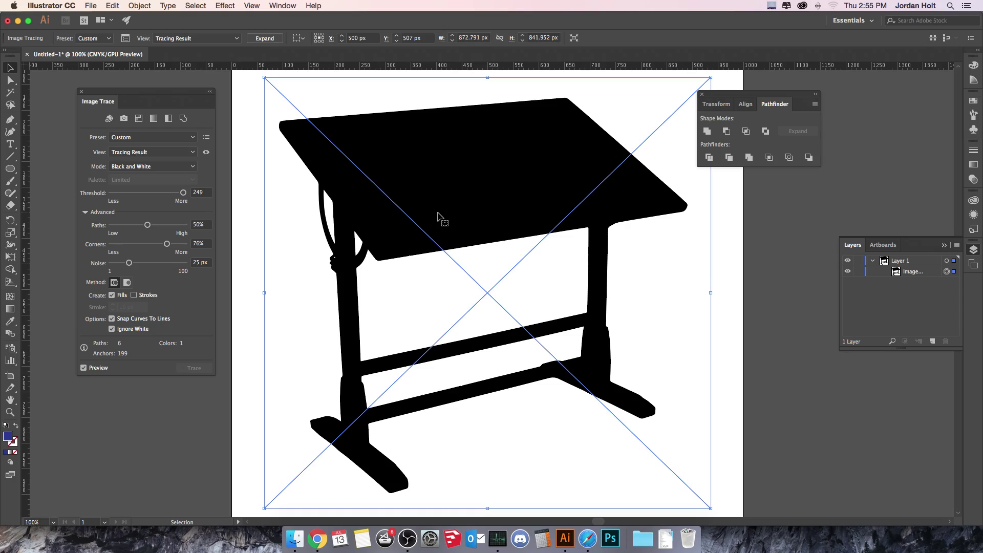
{"action": "left_click_drag", "start_coordinate": [437, 215], "coordinate": [449, 217]}
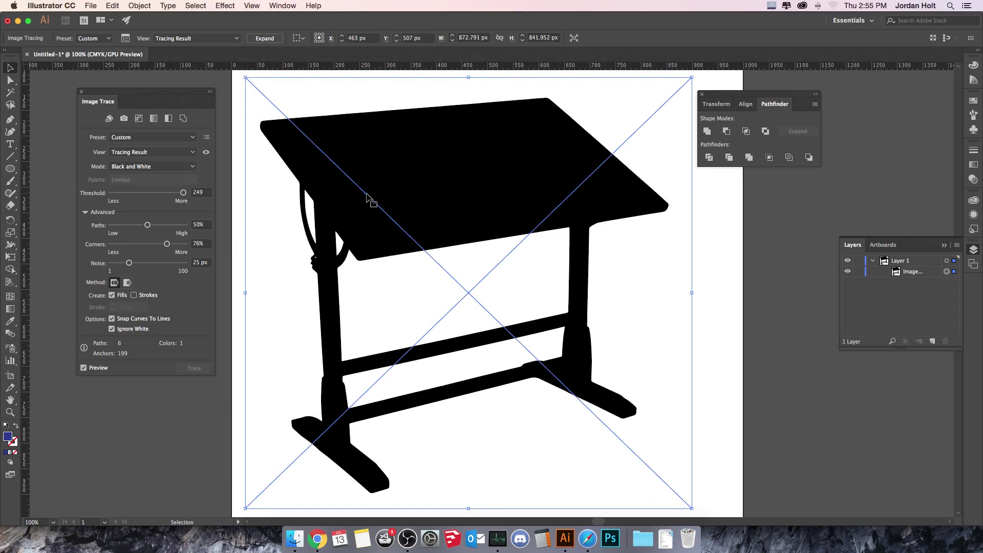
Close the Image Trace panel, expand the trace into paths, and move the group left
{"action": "left_click", "coordinate": [81, 92]}
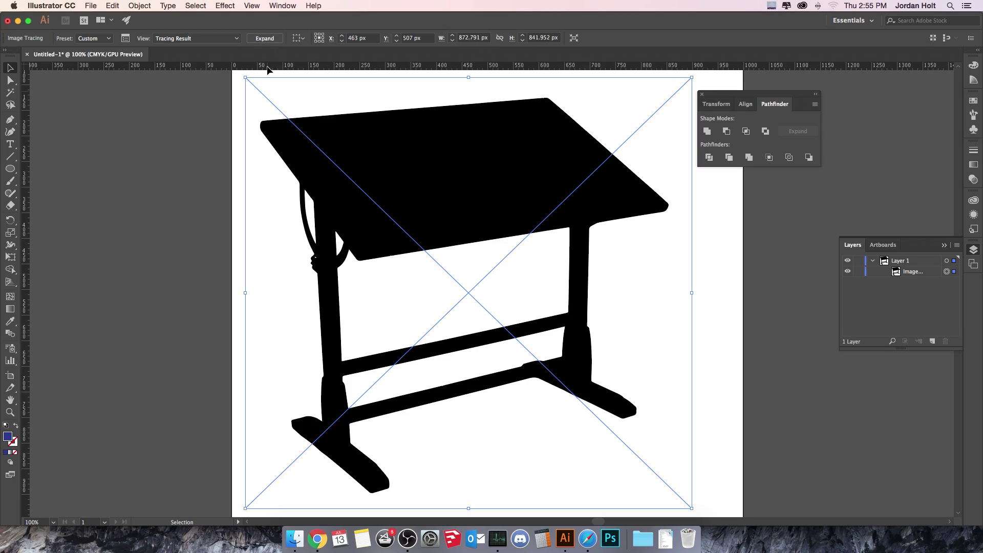
{"action": "left_click", "coordinate": [264, 39]}
{"action": "mouse_move", "coordinate": [412, 179]}
{"action": "left_mouse_down"}
{"action": "mouse_move", "coordinate": [359, 180]}
{"action": "mouse_move", "coordinate": [500, 189]}
{"action": "mouse_move", "coordinate": [388, 180]}
{"action": "left_mouse_up"}
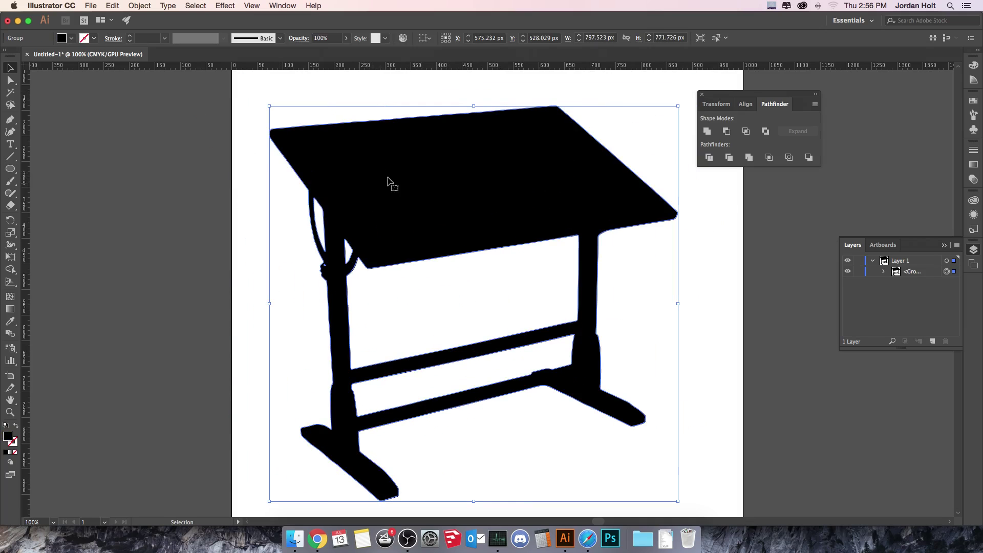
Fill the table silhouette with light green, after trying cyan and dark green
{"action": "left_click", "coordinate": [71, 38]}
{"action": "left_click", "coordinate": [70, 63]}
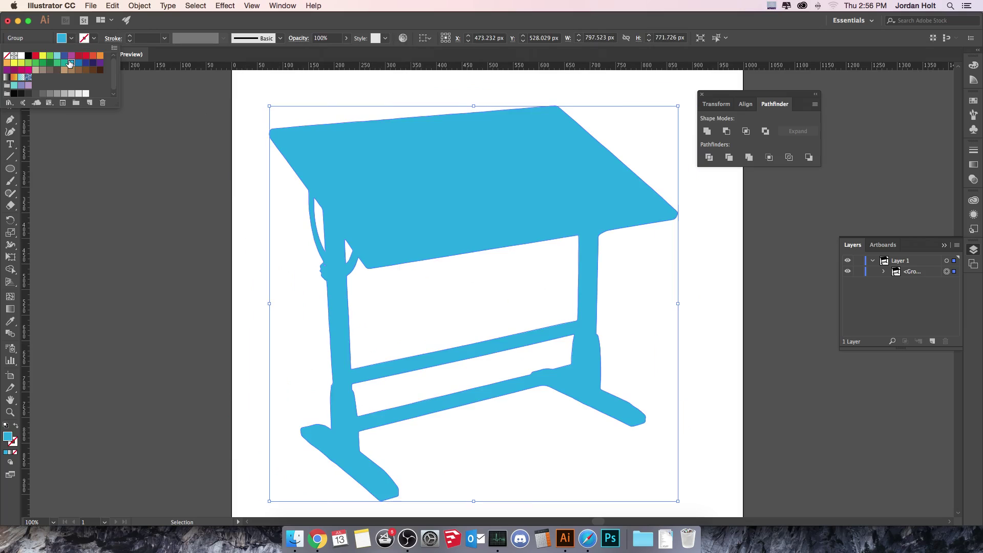
{"action": "left_click", "coordinate": [51, 65]}
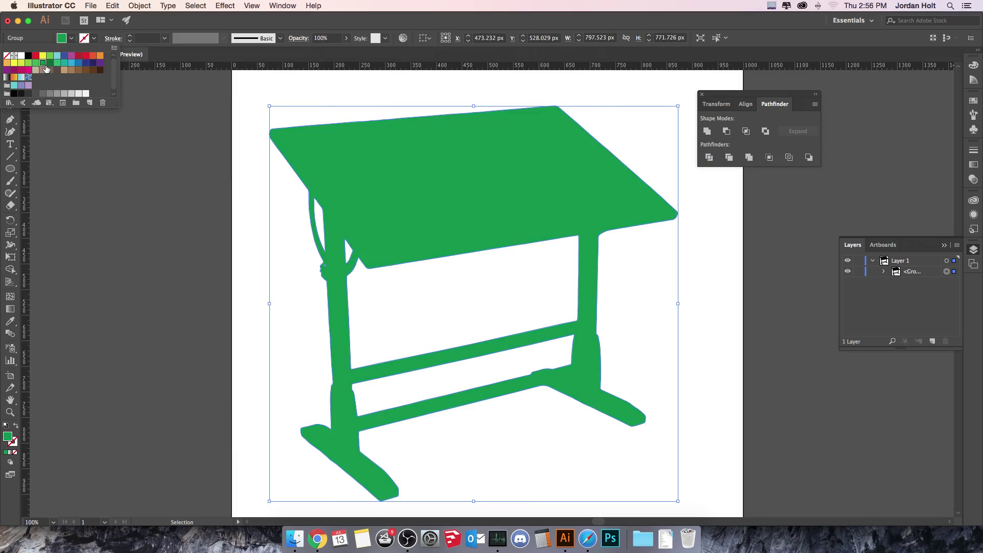
{"action": "left_click", "coordinate": [38, 65]}
{"action": "left_click", "coordinate": [170, 179]}
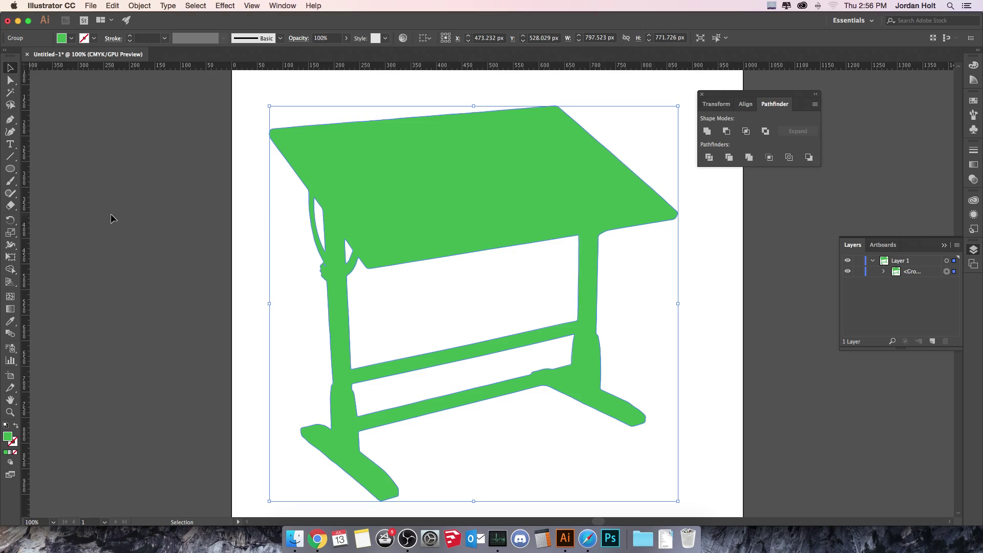
Try erasing a curved slot through the tabletop, then undo it
{"action": "left_click", "coordinate": [10, 205]}
{"action": "left_click_drag", "start_coordinate": [300, 196], "coordinate": [503, 164]}
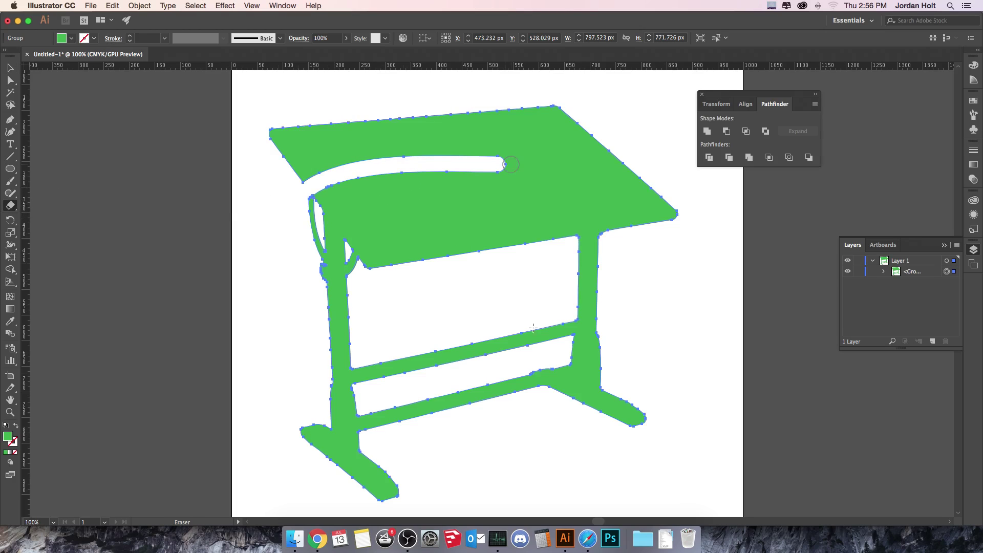
{"action": "key", "text": "super+z"}
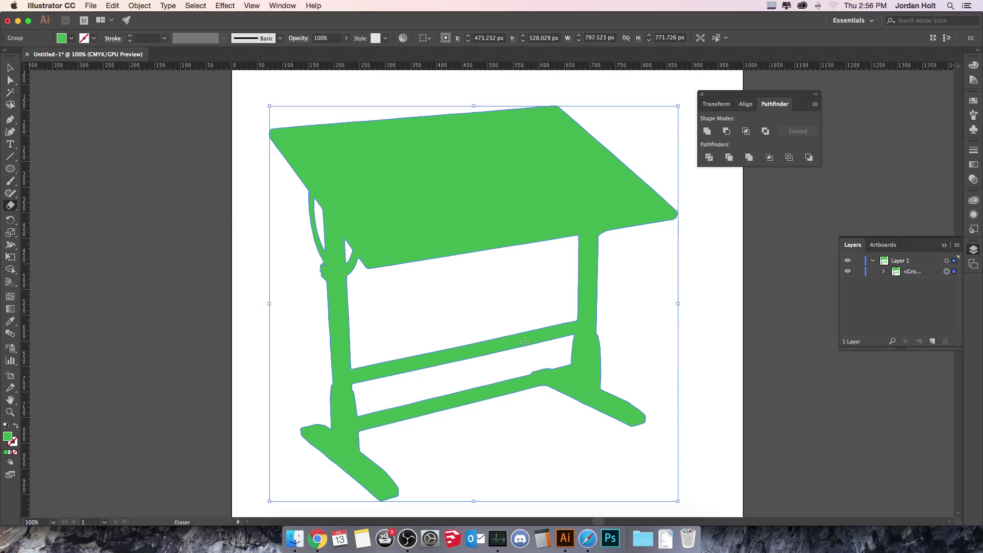
{"action": "left_click", "coordinate": [9, 67]}
Scale the green table proportionally to about 412 × 398 px and place it near X 451, Y 490
{"action": "left_click_drag", "start_coordinate": [678, 106], "coordinate": [478, 244]}
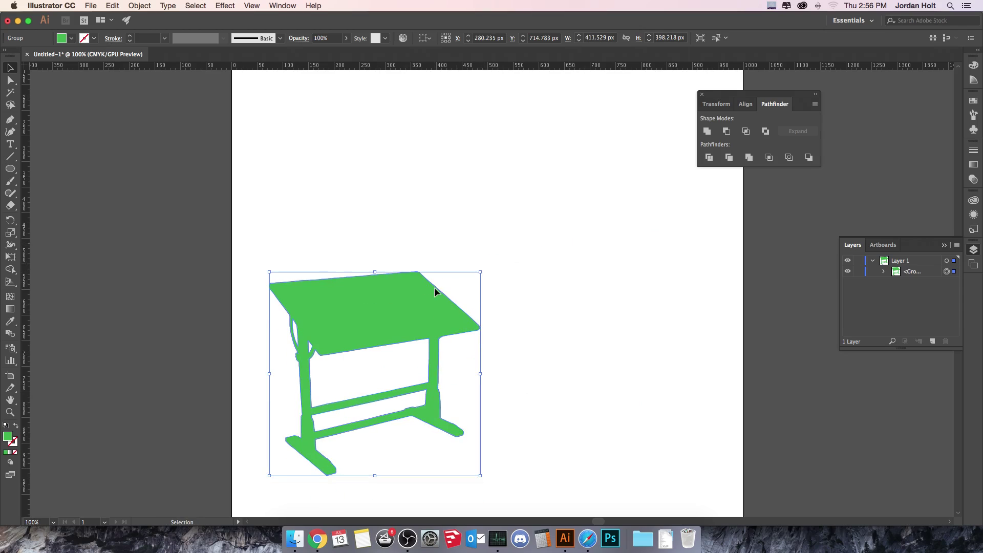
{"action": "left_click_drag", "start_coordinate": [377, 314], "coordinate": [472, 225]}
{"action": "left_click_drag", "start_coordinate": [499, 191], "coordinate": [475, 198]}
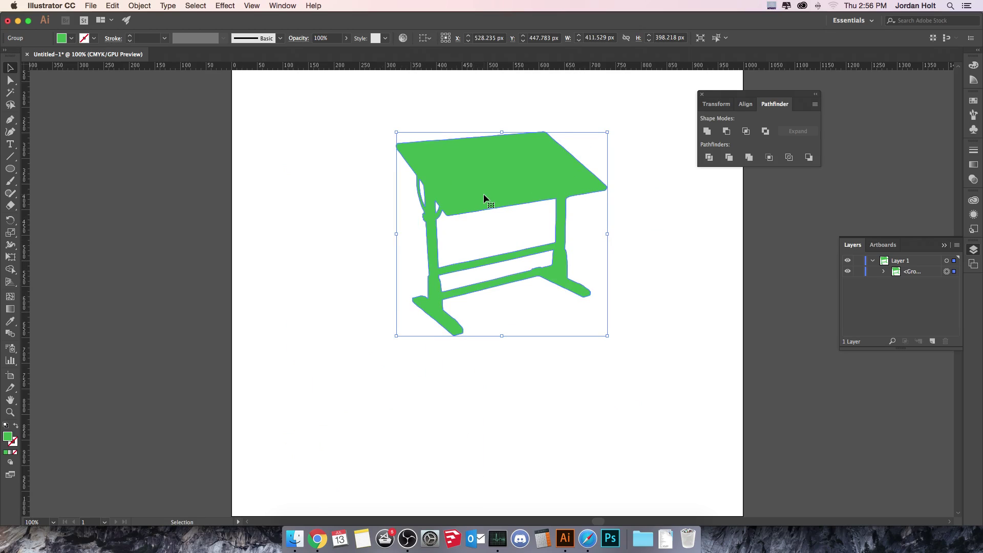
{"action": "left_click_drag", "start_coordinate": [483, 194], "coordinate": [453, 210]}
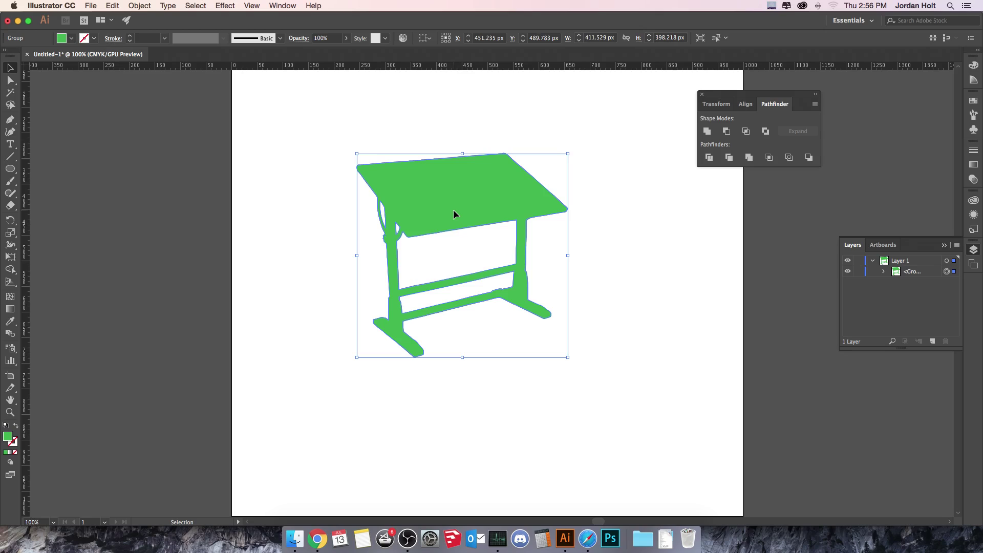